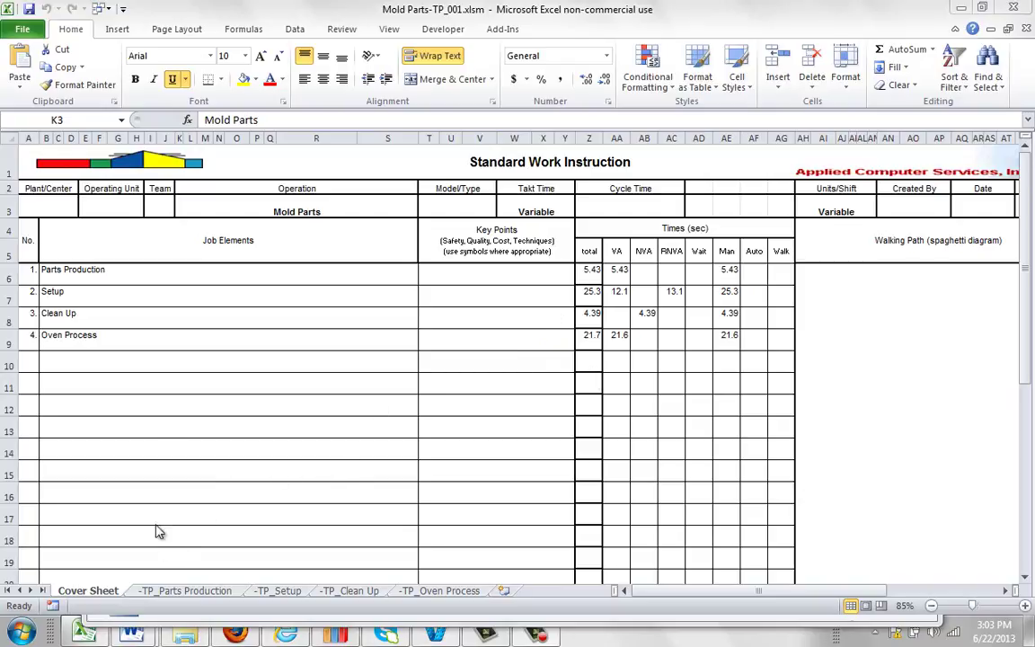
On -TP_Setup, insert seven blank rows (13–19) between step 2 'Clean press ares' and step 3 'Load Parts'.
left_click(72, 297)
left_click(73, 316)
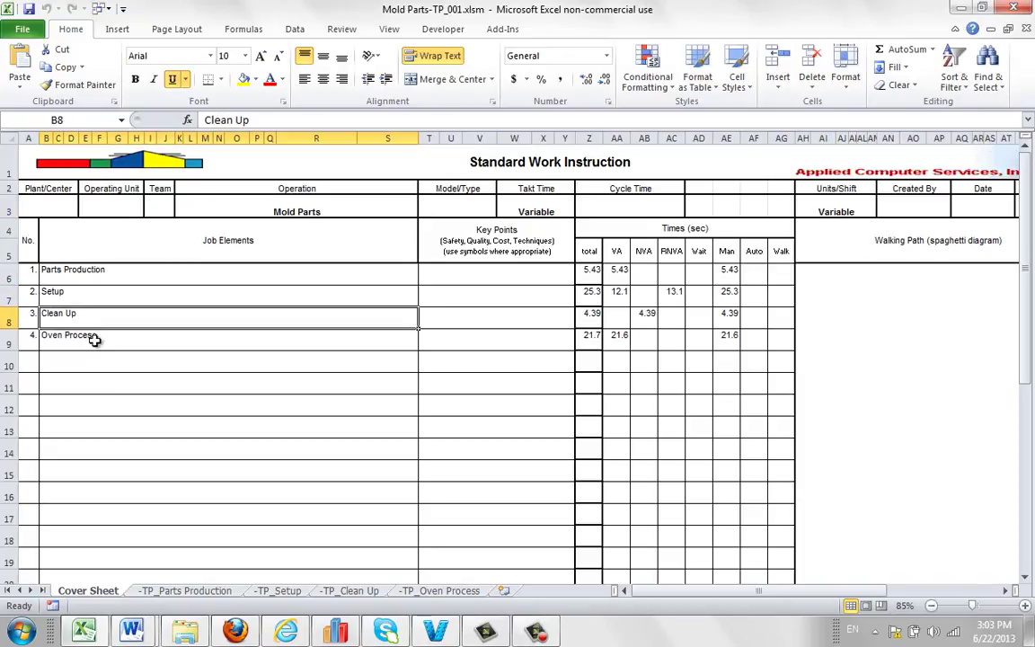
left_click(280, 591)
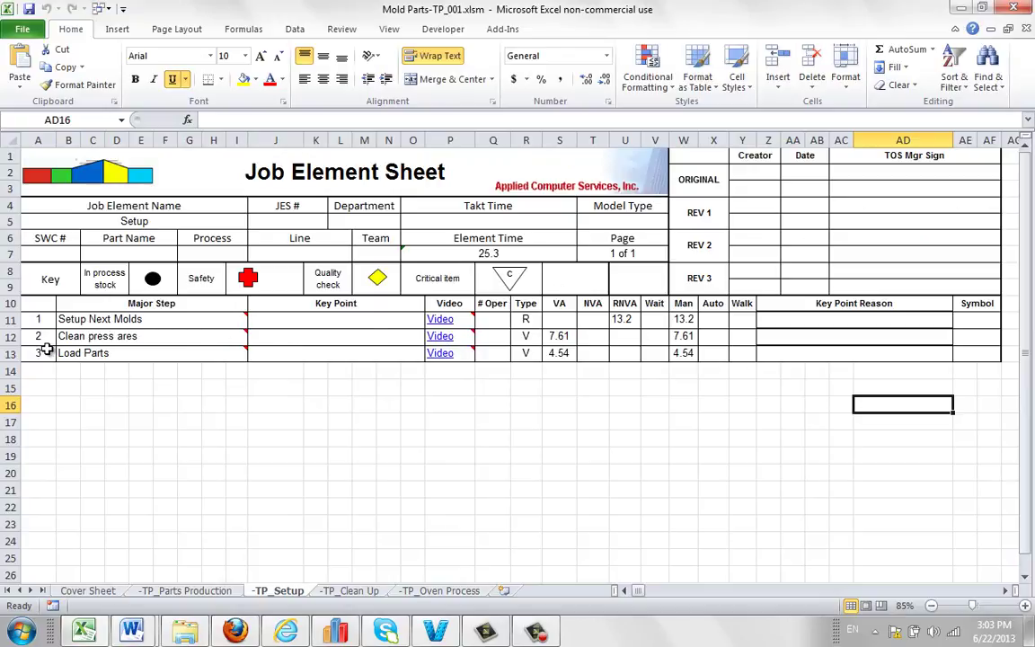
left_click_drag(54, 336, 787, 331)
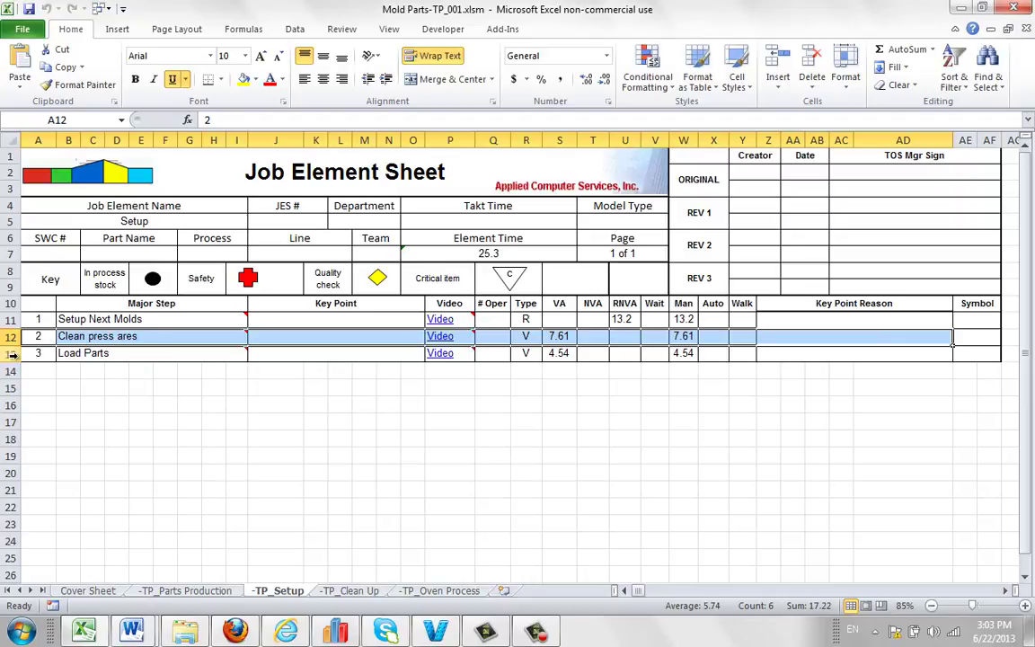
left_click_drag(26, 353, 9, 454)
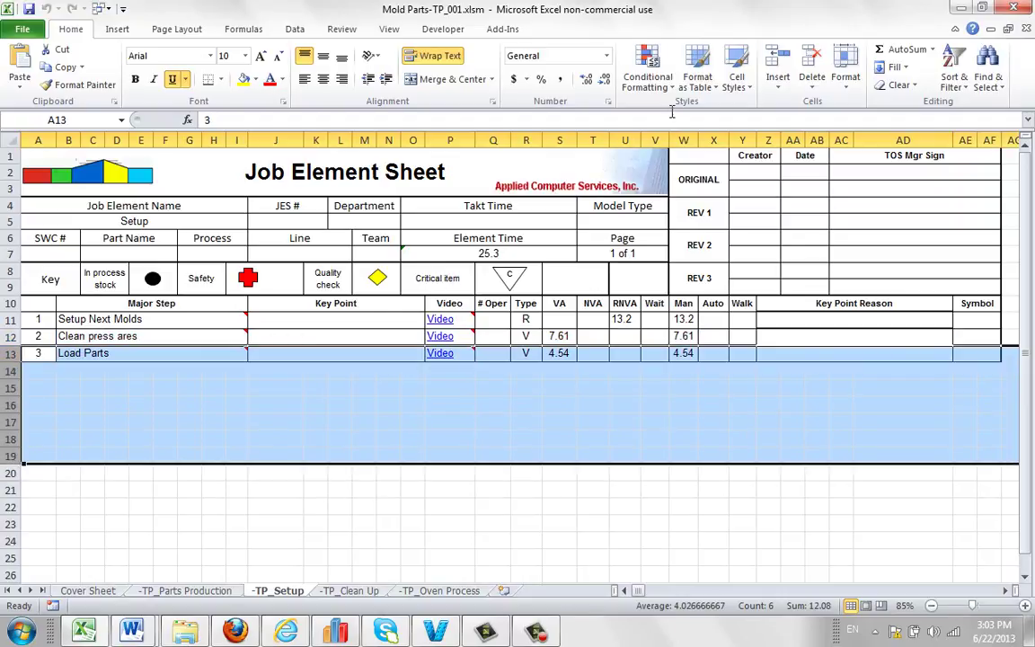
left_click(779, 68)
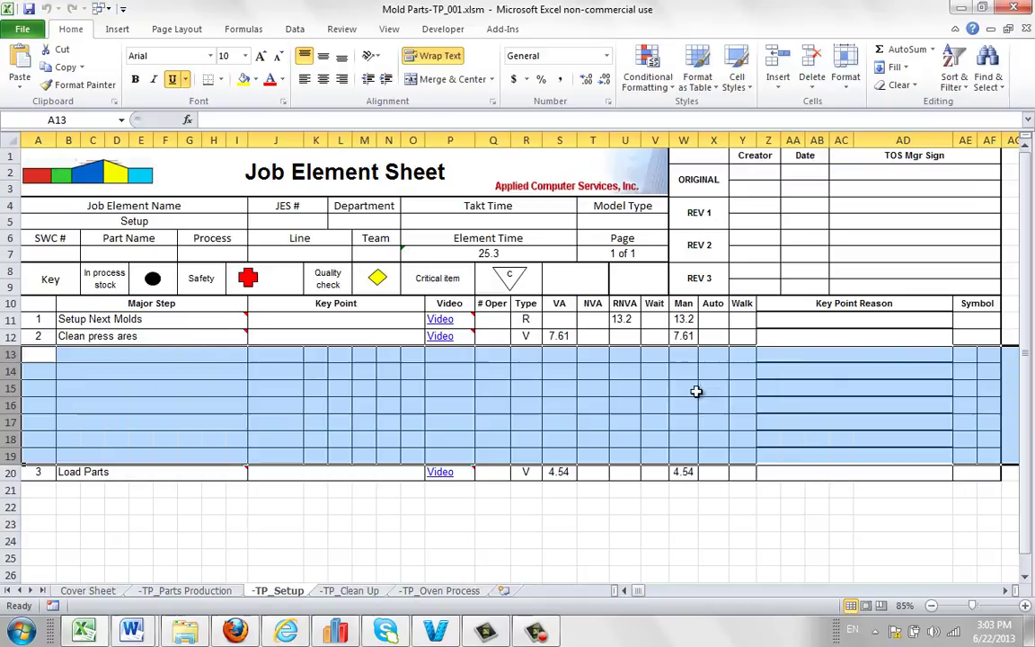
Play step 2's 'Clean press ares' clip in Timer Pro, take a snapshot, and close the video window.
left_click(439, 336)
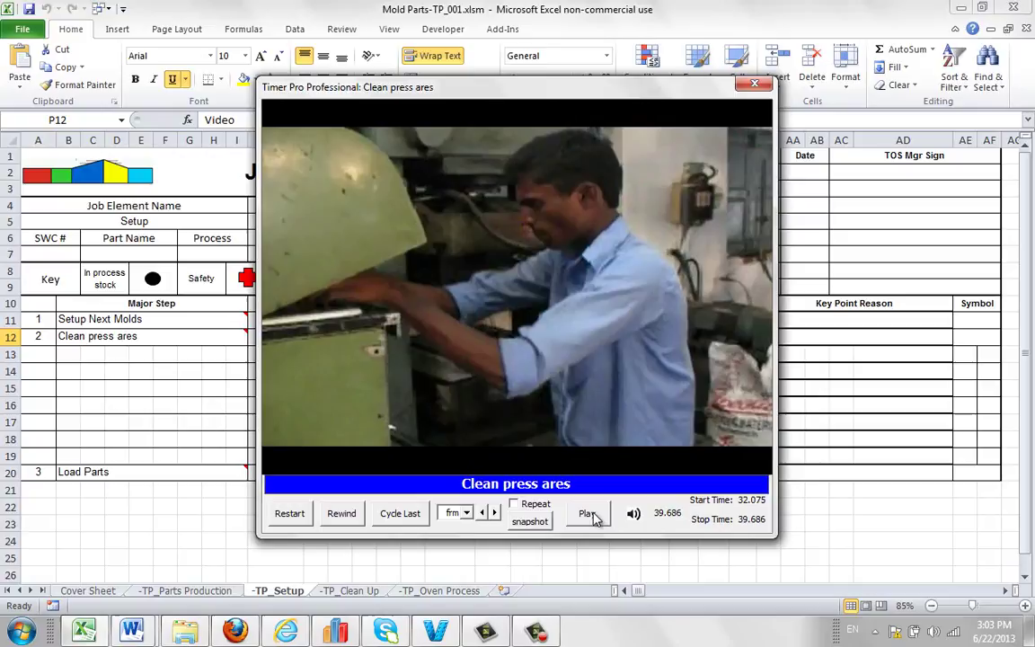
left_click(591, 515)
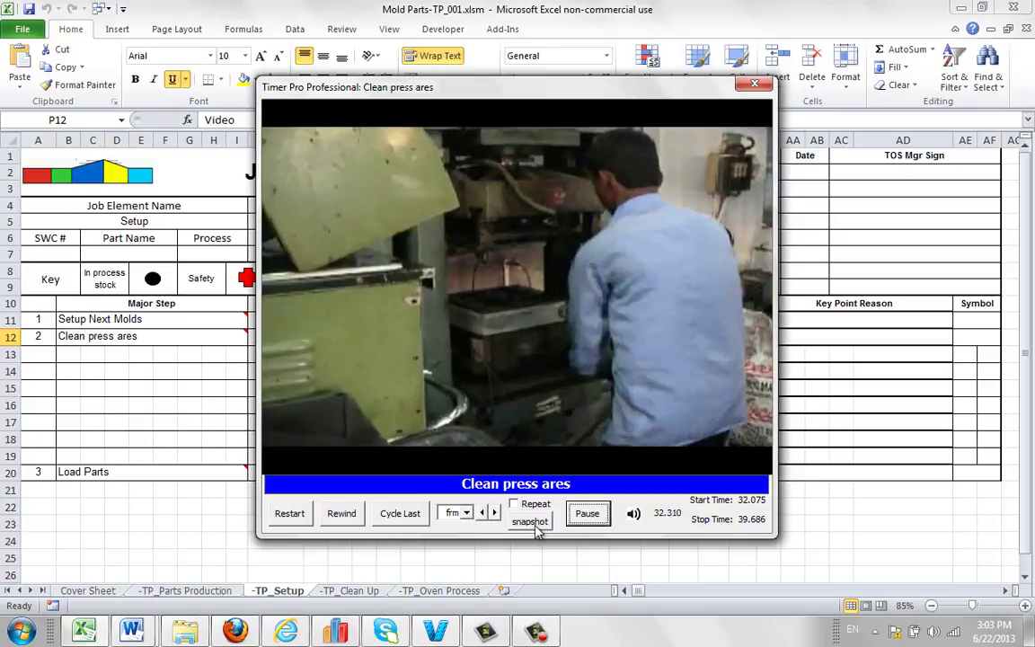
left_click(530, 522)
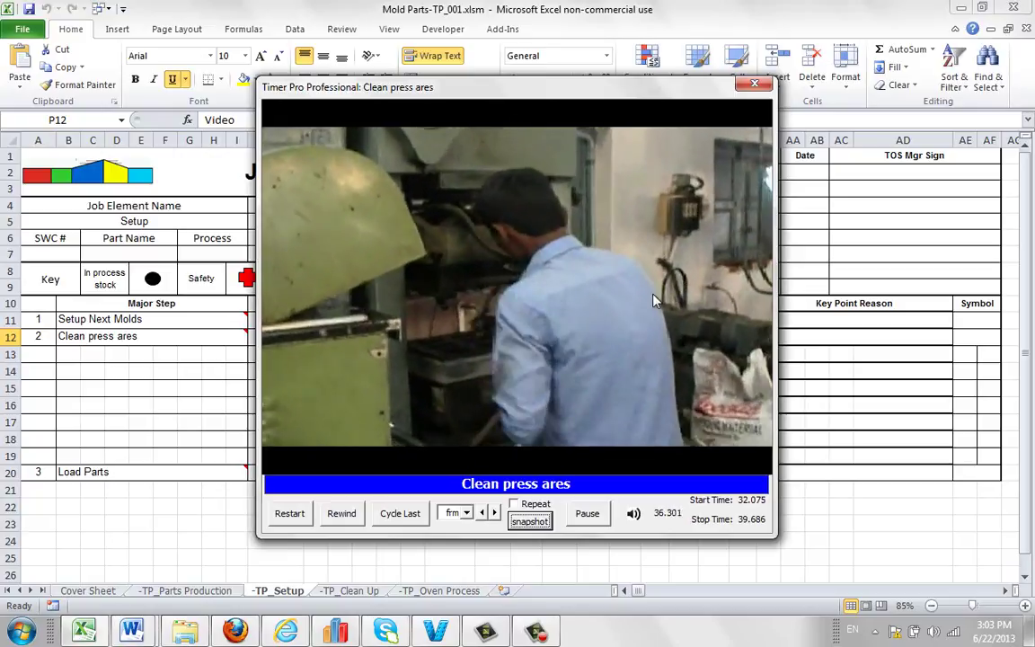
left_click(753, 85)
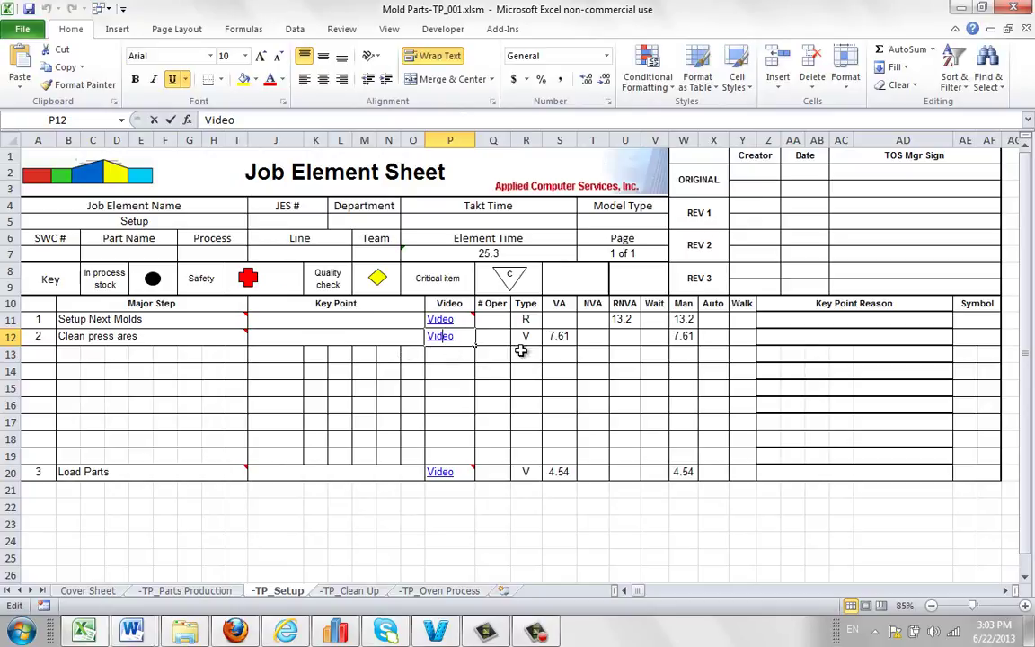
Make row 14 taller and paste the video snapshot at cell Z13.
left_click_drag(190, 355, 341, 388)
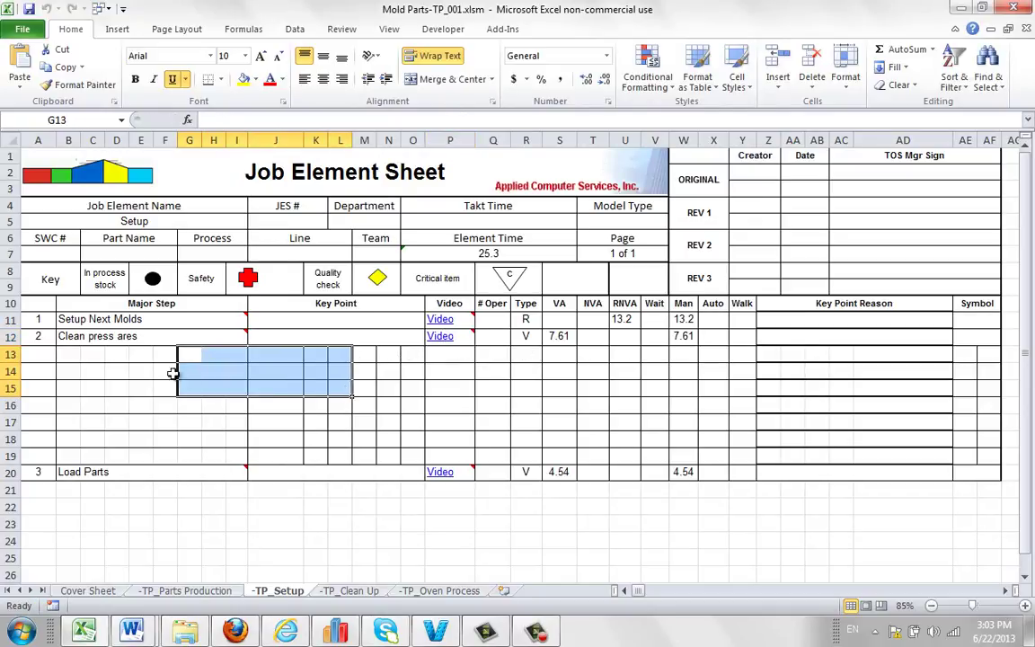
left_click_drag(39, 354, 976, 457)
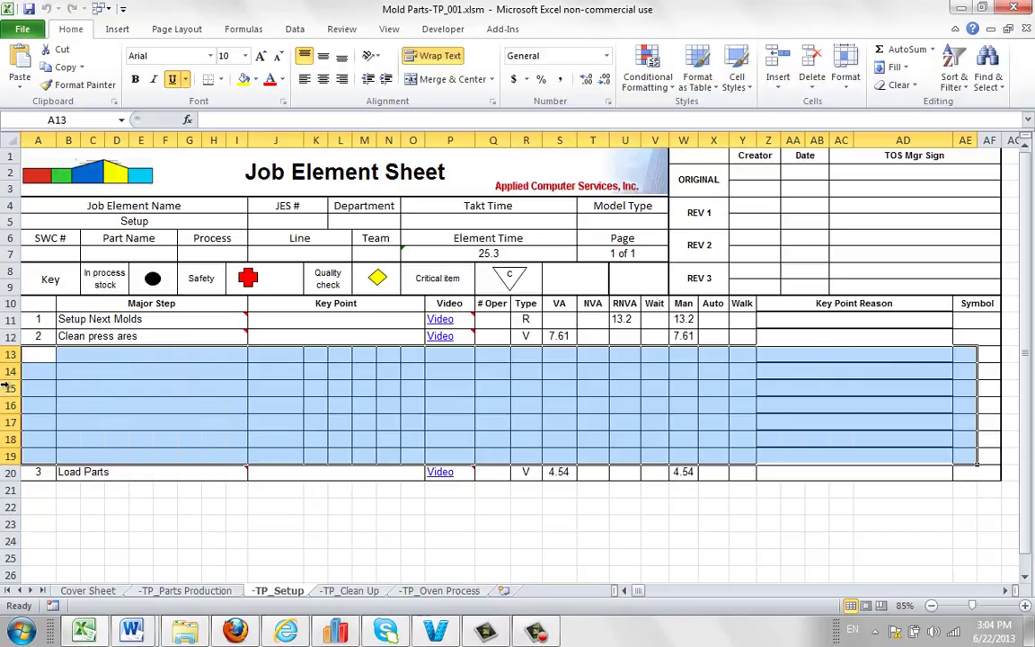
left_click_drag(11, 382, 11, 411)
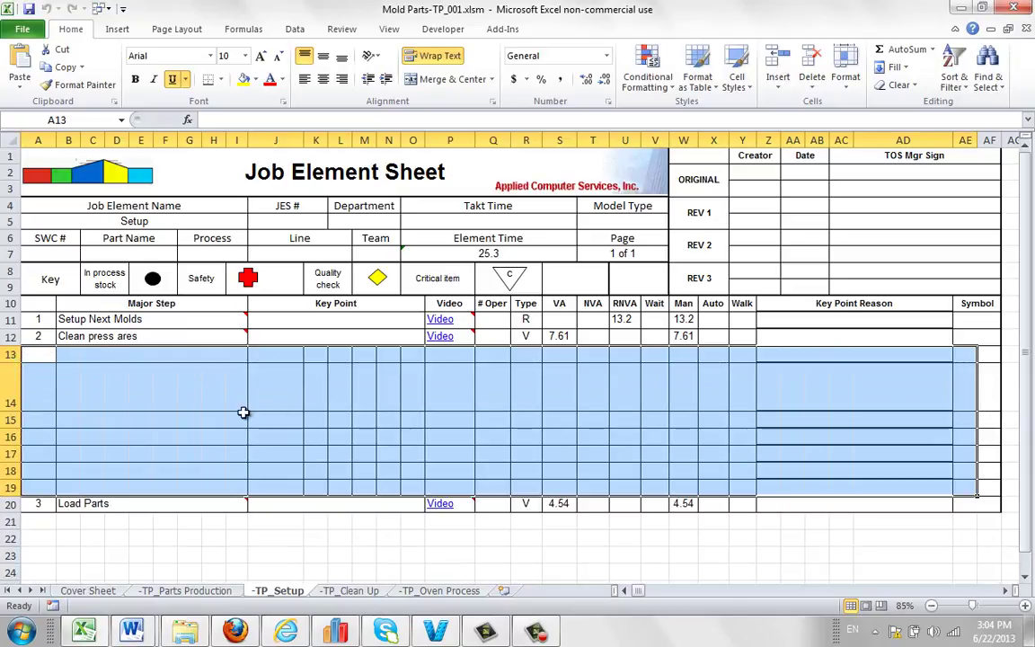
left_click(768, 354)
right_click(770, 355)
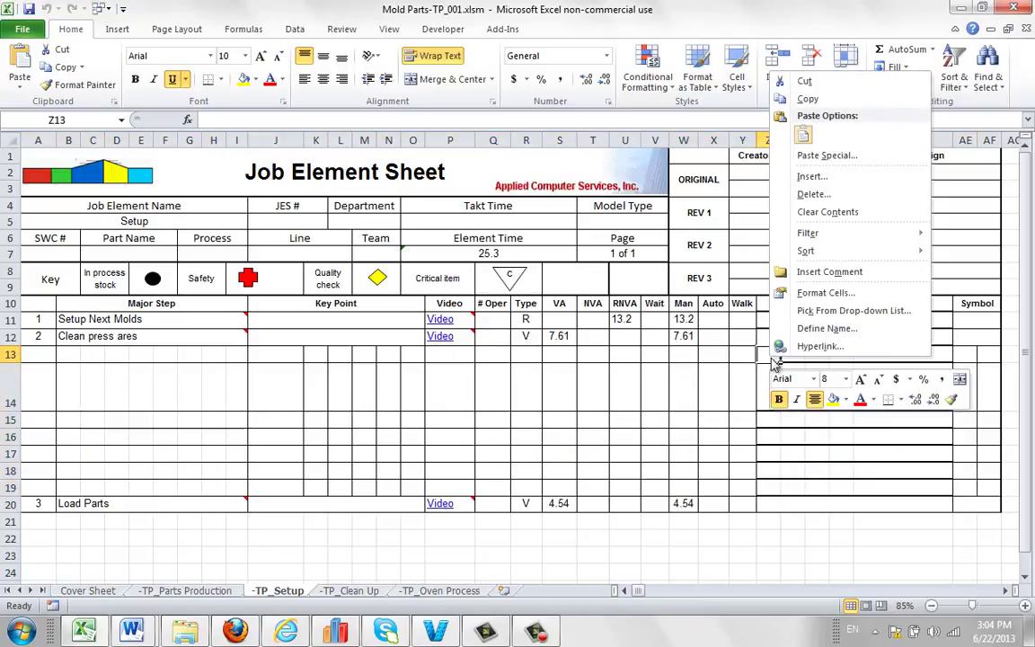
key("Escape")
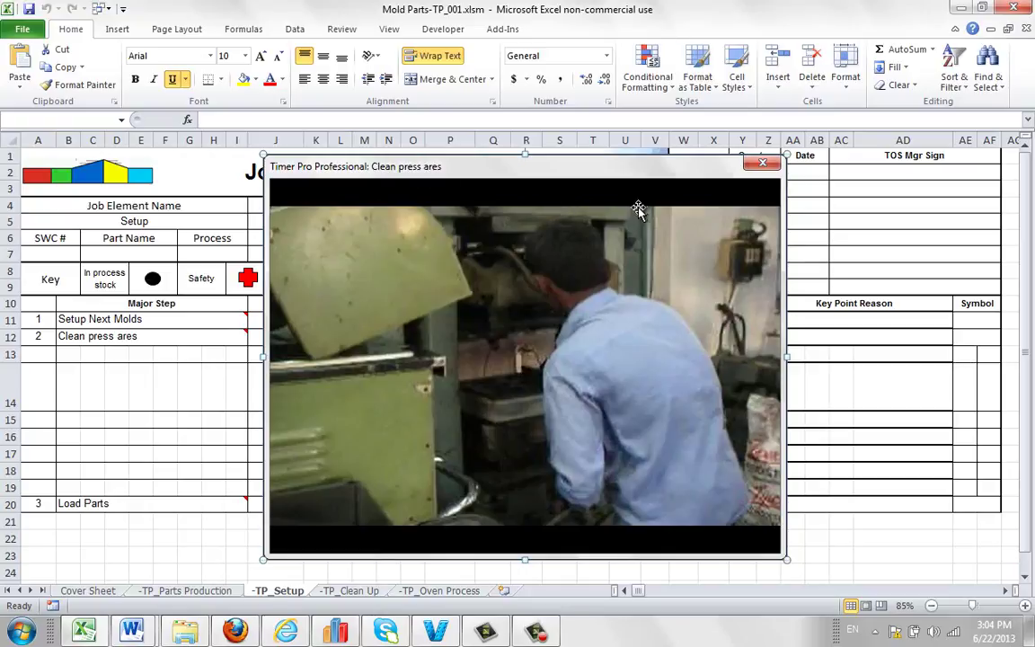
Shrink the pasted snapshot and move it near the Man column.
left_click_drag(710, 160, 466, 398)
left_click_drag(366, 392, 833, 367)
left_click_drag(52, 340, 887, 483)
left_click_drag(951, 490, 976, 488)
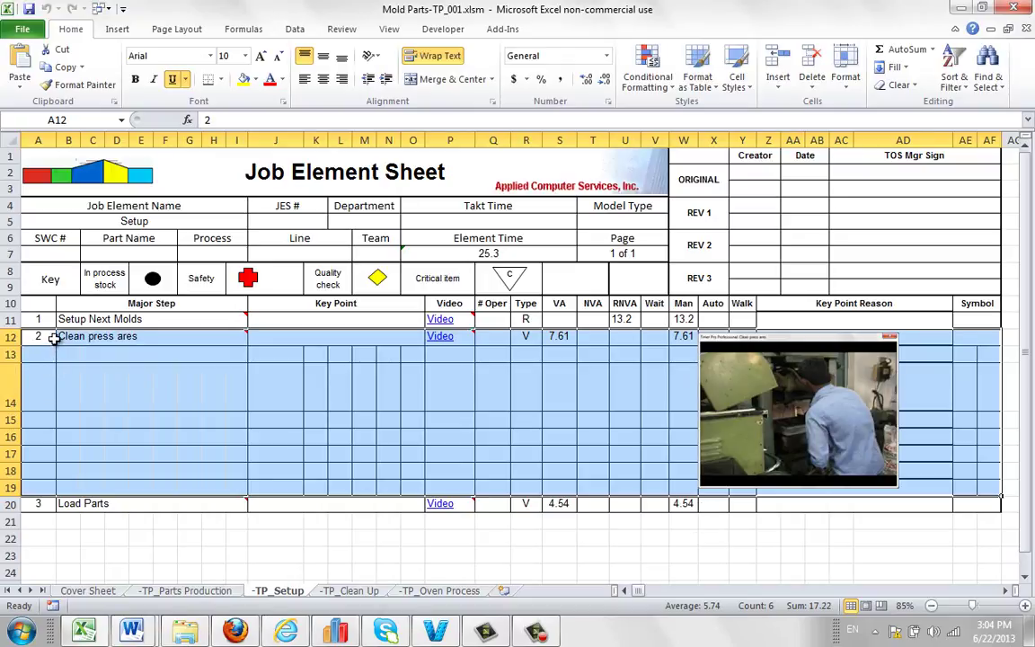
Reposition the snapshot so it fits over the new rows under step 2.
left_click(798, 413)
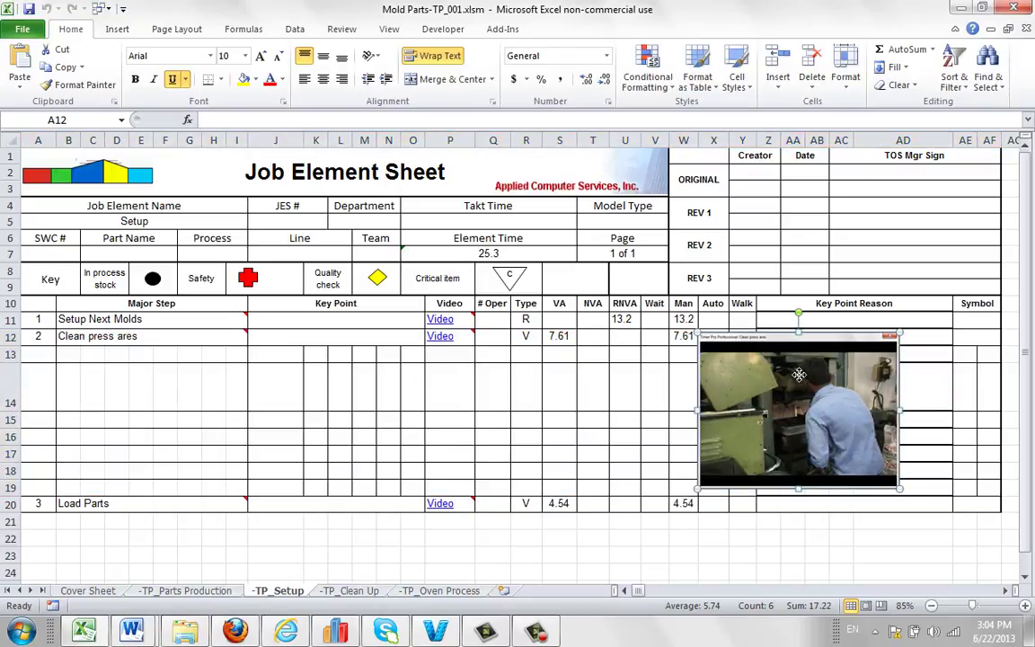
left_click_drag(798, 413, 814, 435)
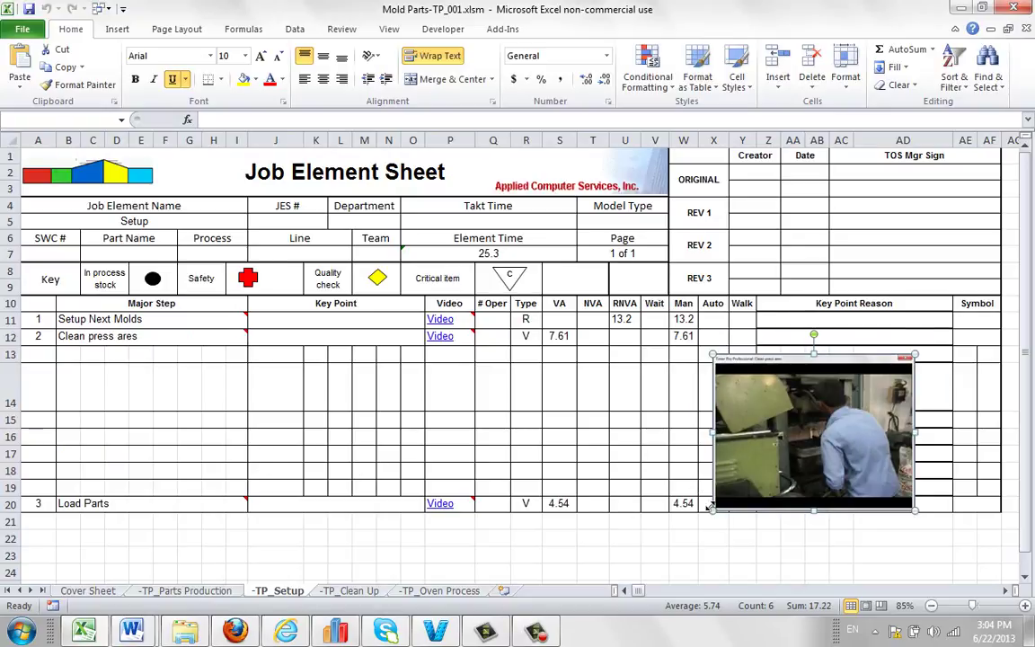
left_click_drag(748, 481, 780, 422)
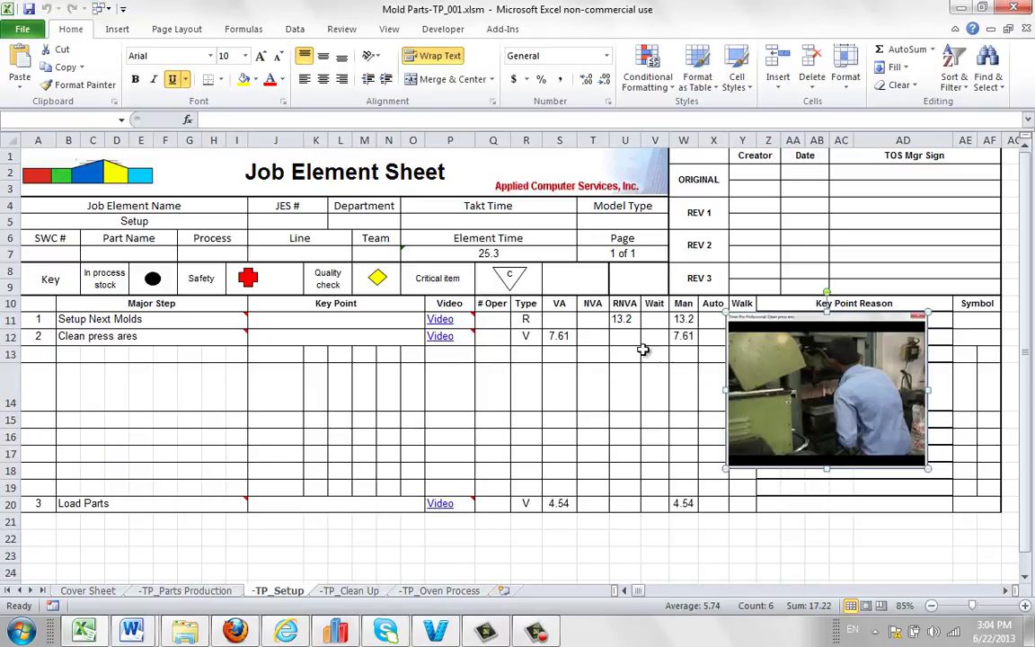
left_click(804, 353)
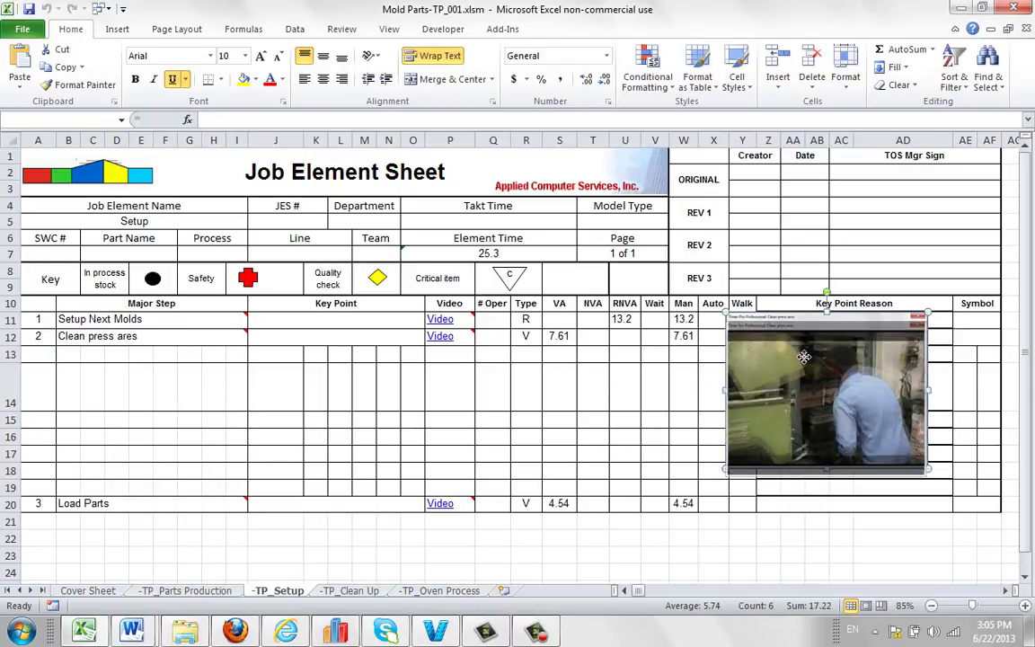
left_click_drag(804, 356, 777, 375)
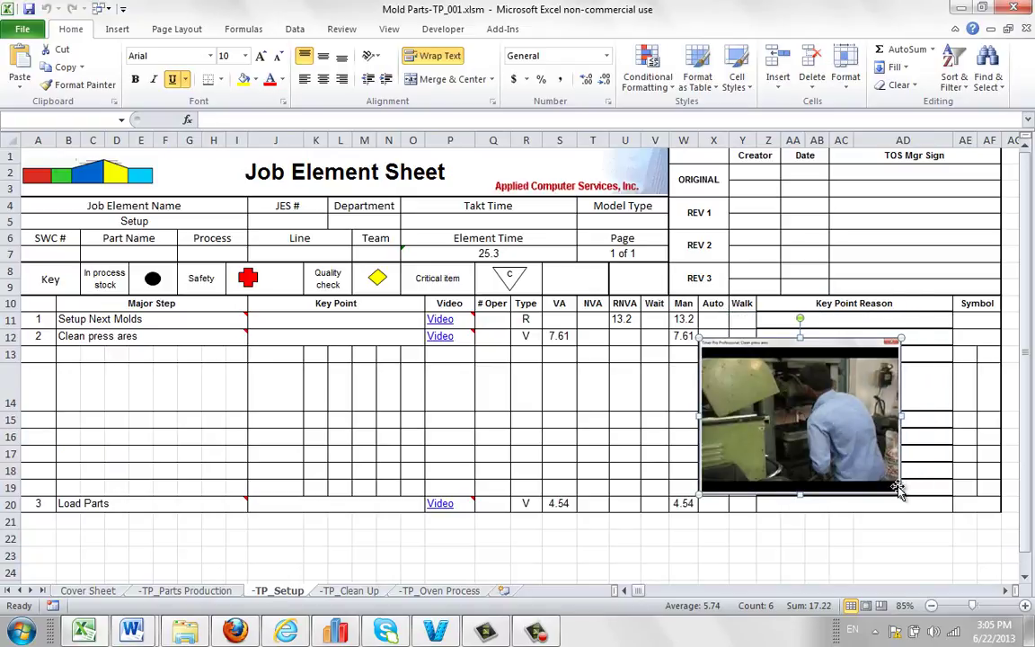
left_click_drag(903, 494, 920, 481)
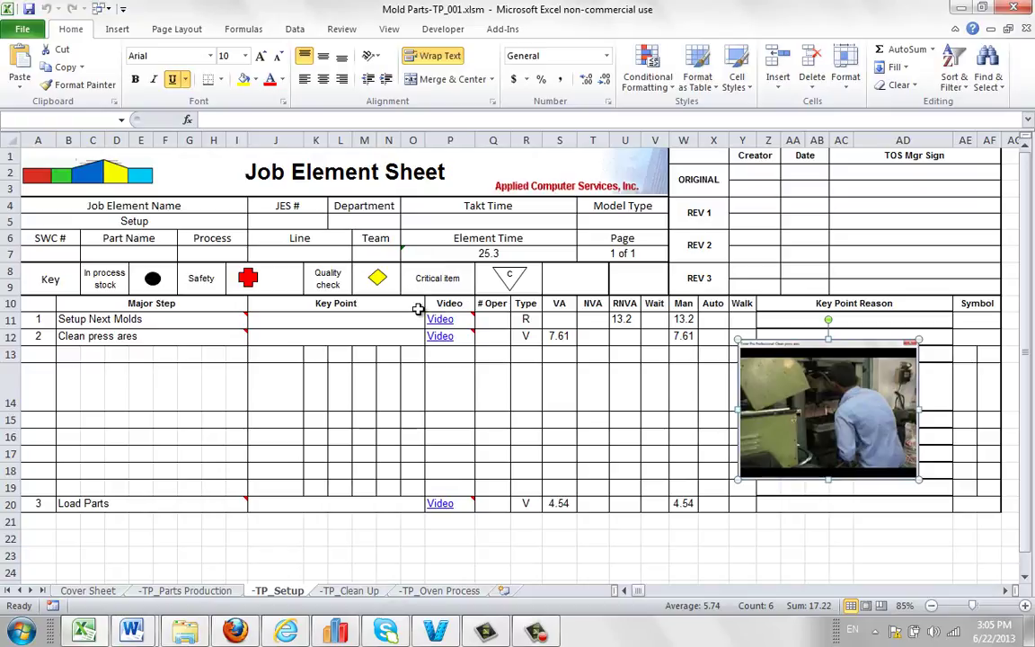
Copy the red Safety cross into J14 and start the note 'Insure the machine is turned off.' in B14.
left_click(242, 273)
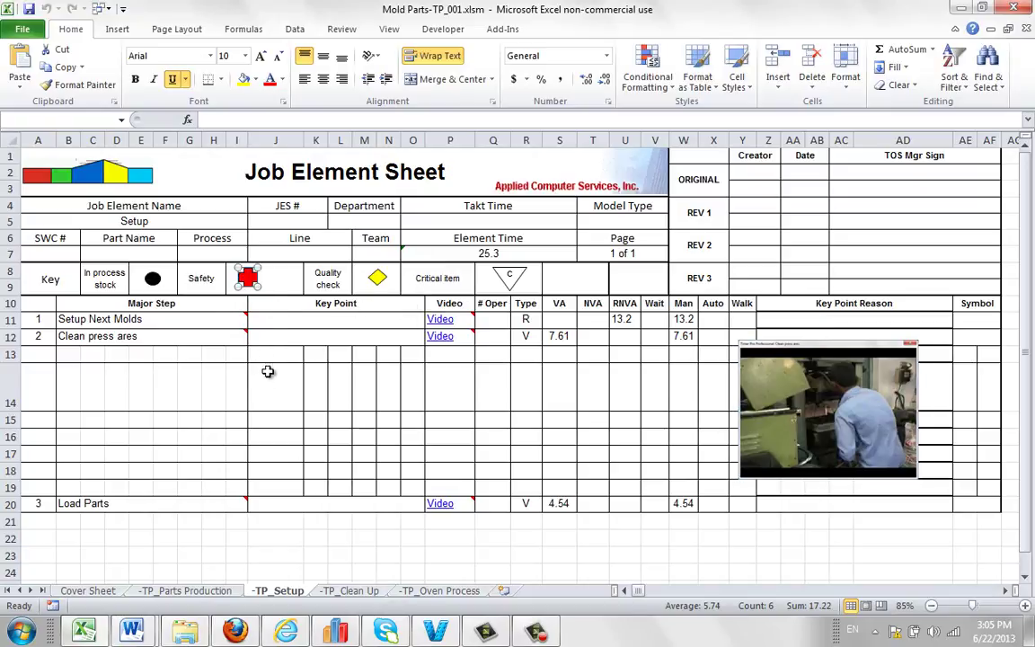
right_click(245, 270)
left_click(260, 303)
left_click(269, 382)
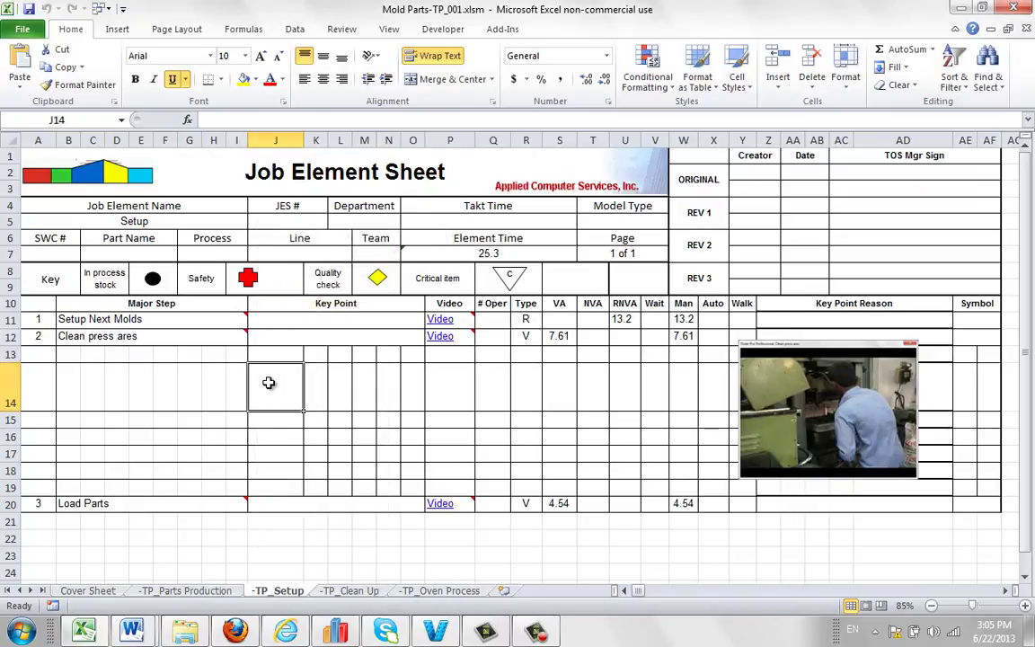
right_click(266, 377)
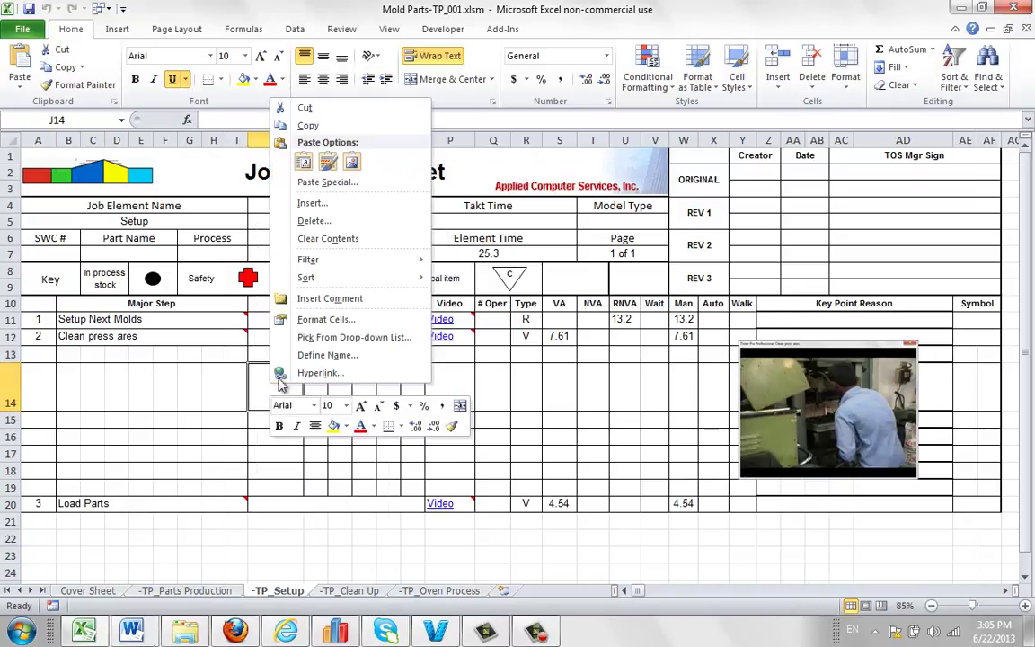
left_click(304, 162)
left_click(130, 406)
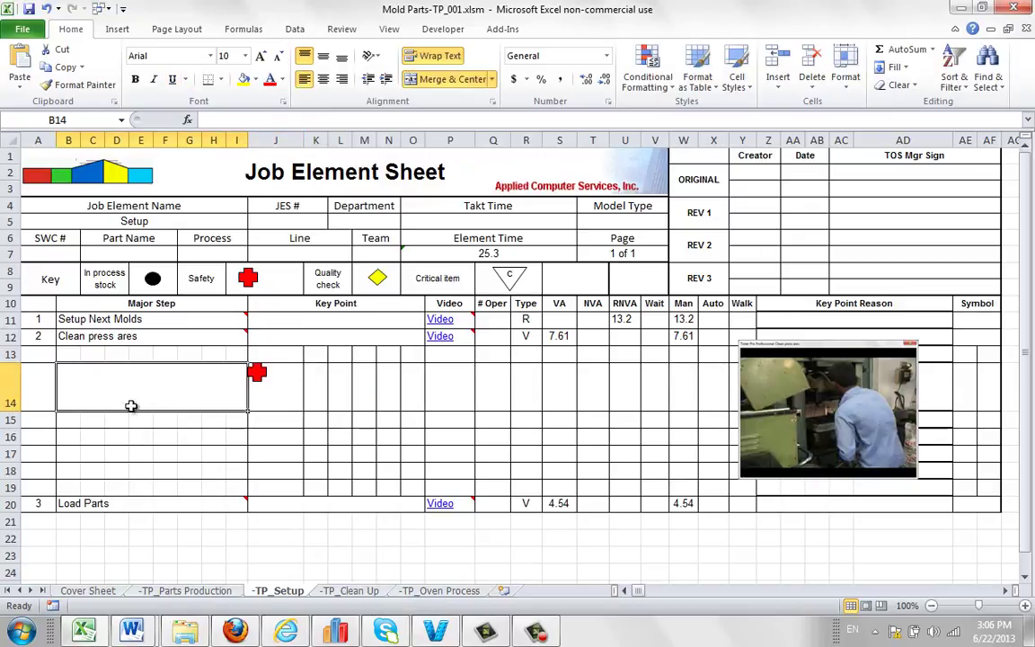
type("I")
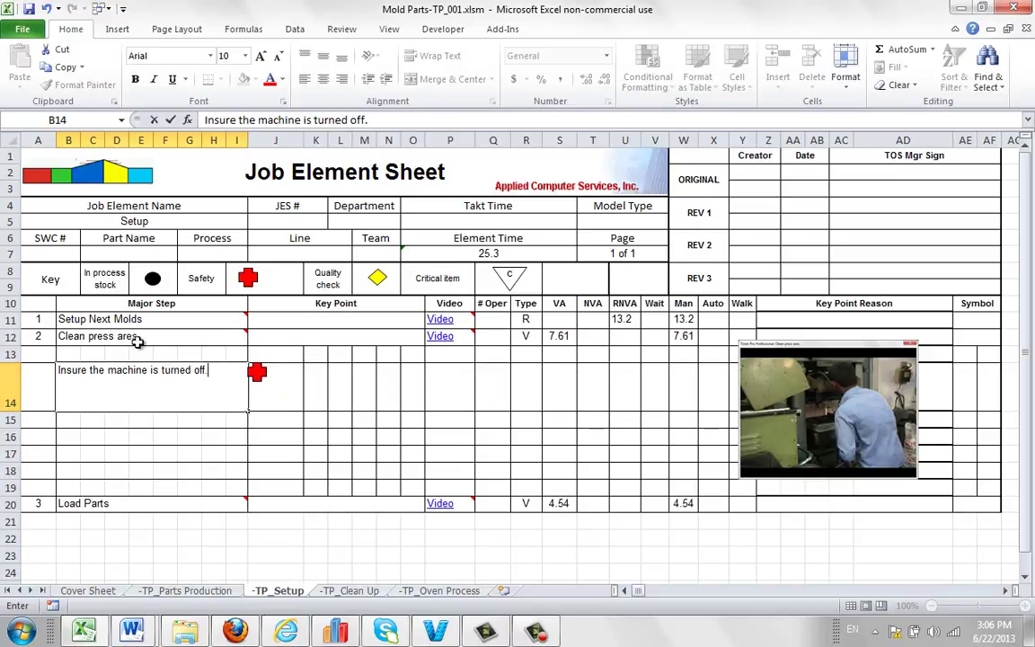
left_click_drag(40, 336, 965, 481)
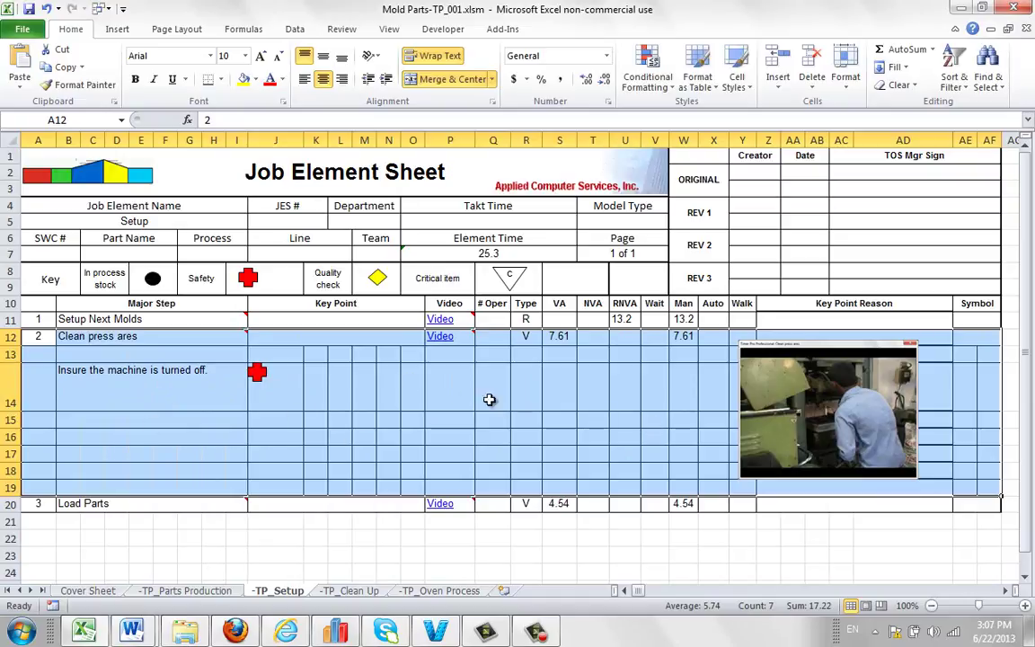
left_click(39, 337)
left_click_drag(39, 337, 974, 486)
left_click(1026, 578)
left_click(1026, 578)
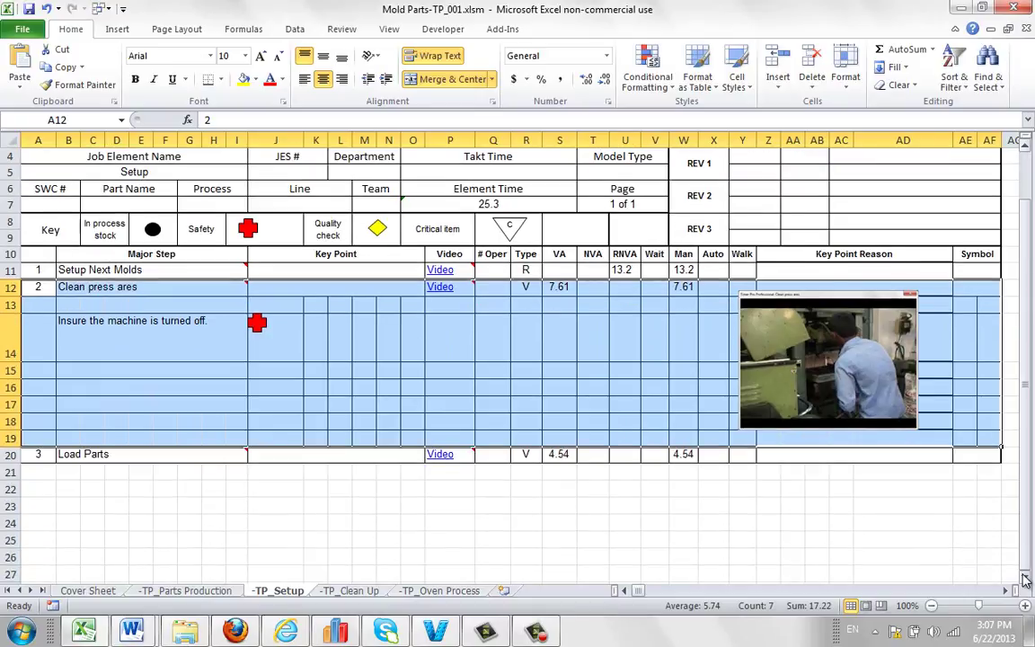
left_click(60, 462)
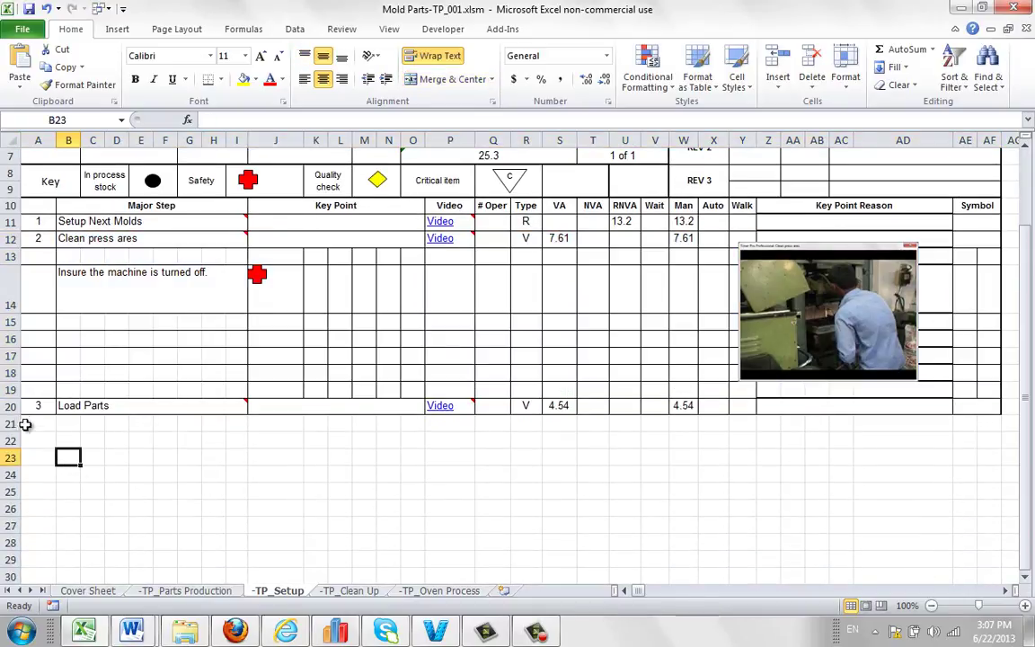
left_click(36, 406)
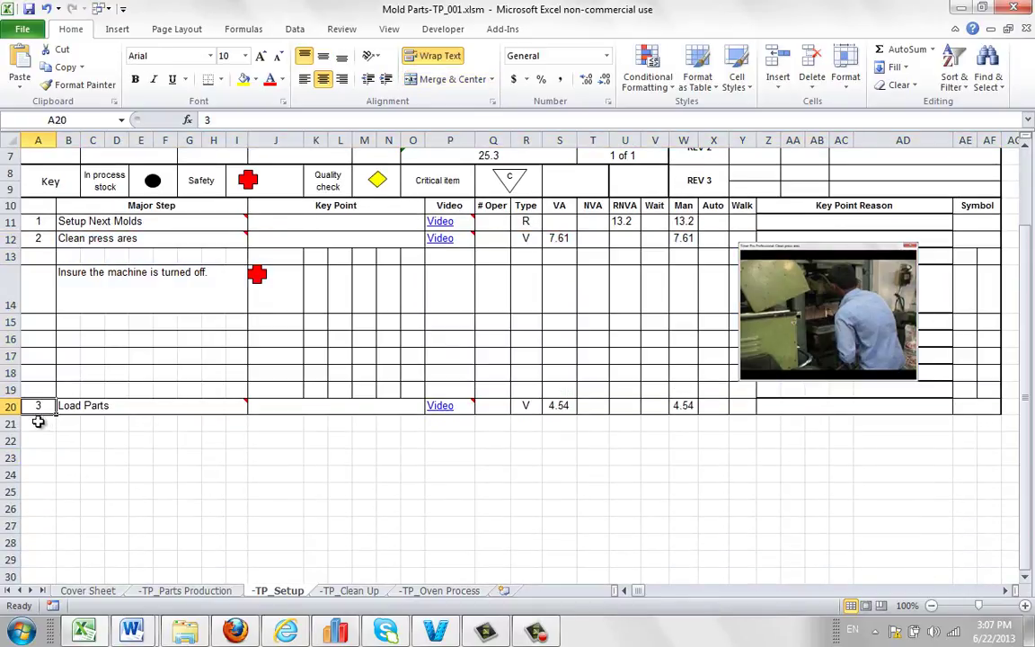
left_click(40, 424)
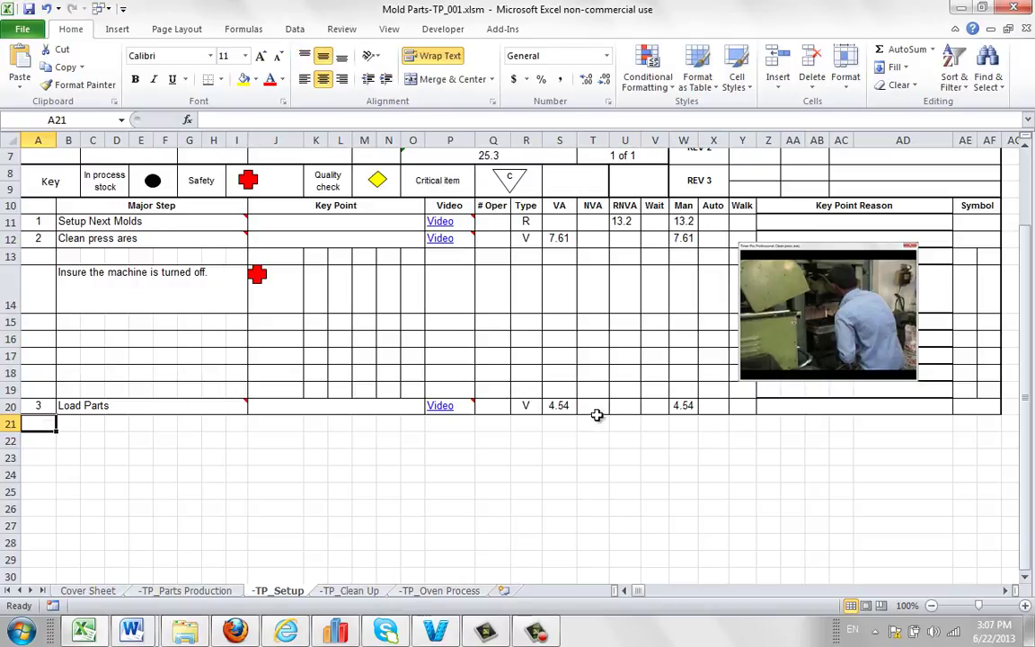
left_click(40, 409)
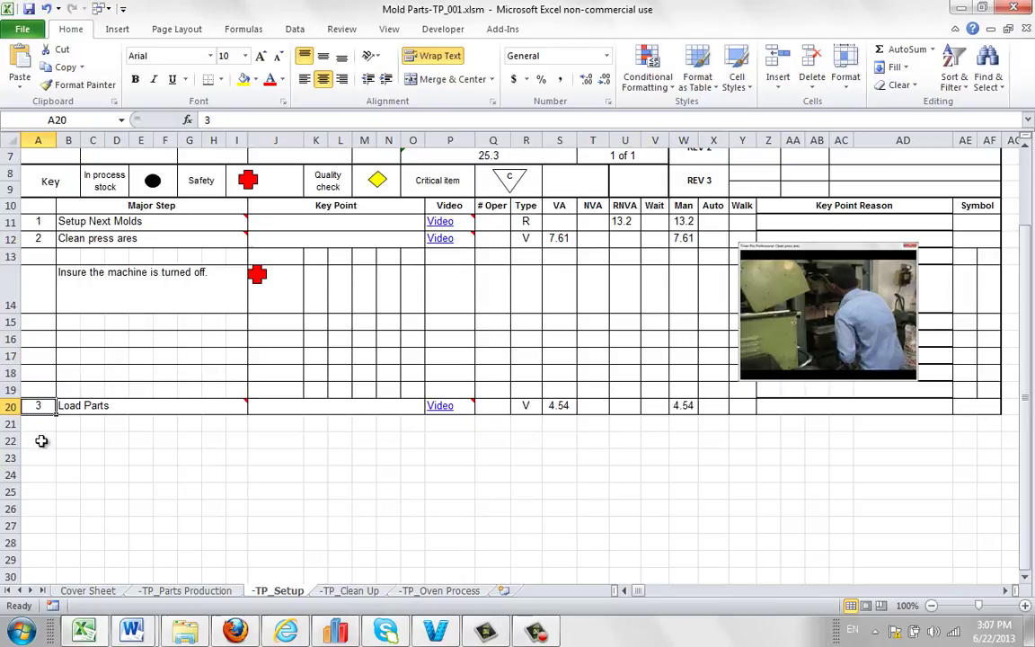
scroll(926, 531, "down", 2)
left_click(1025, 580)
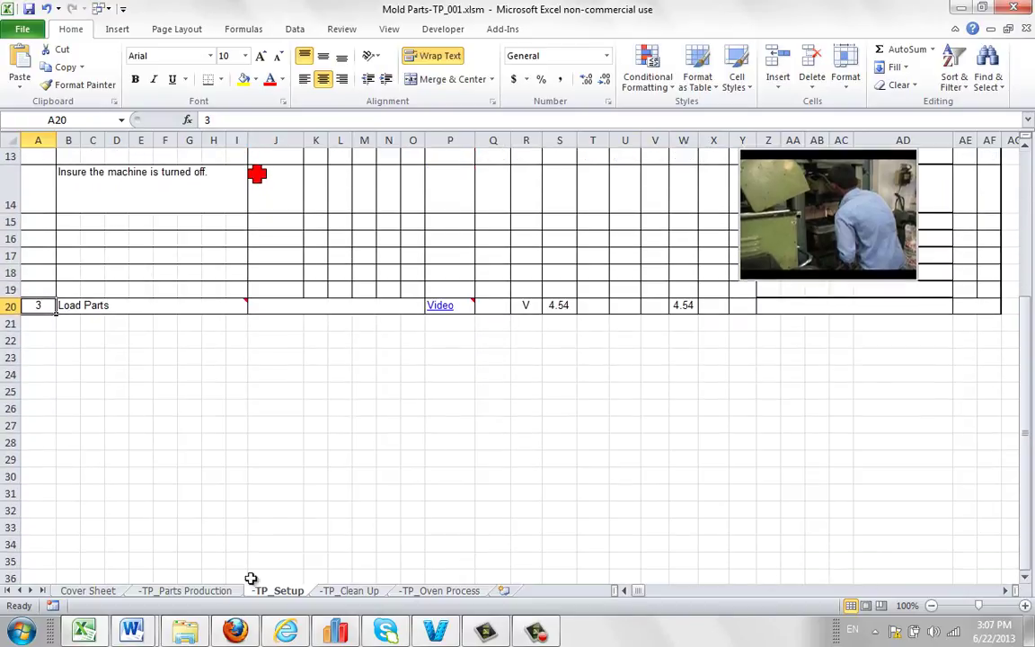
left_click(93, 527)
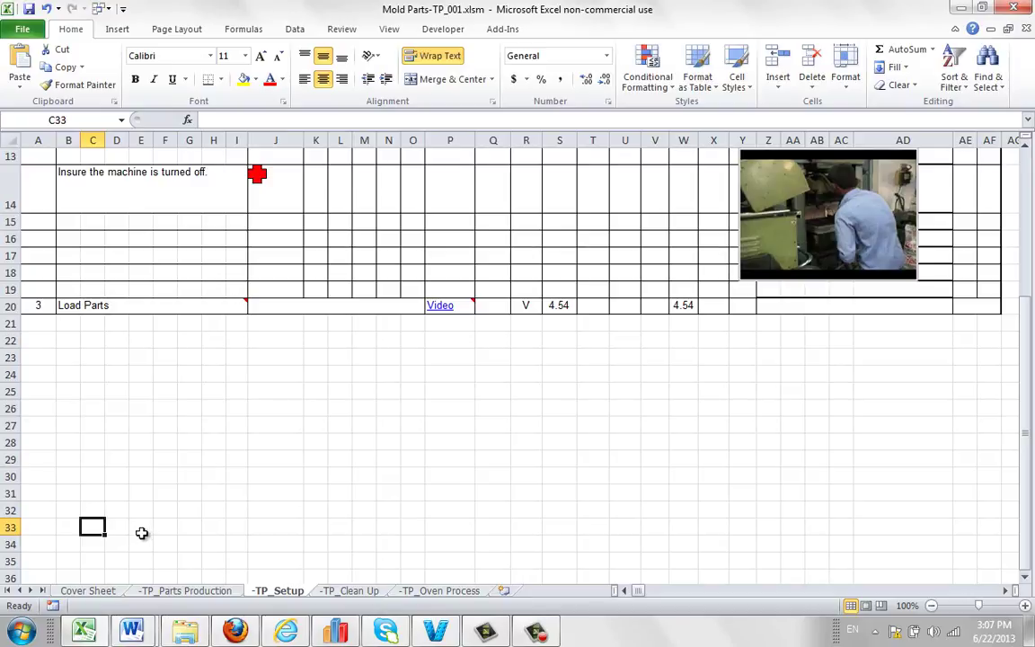
left_click_drag(67, 339, 938, 574)
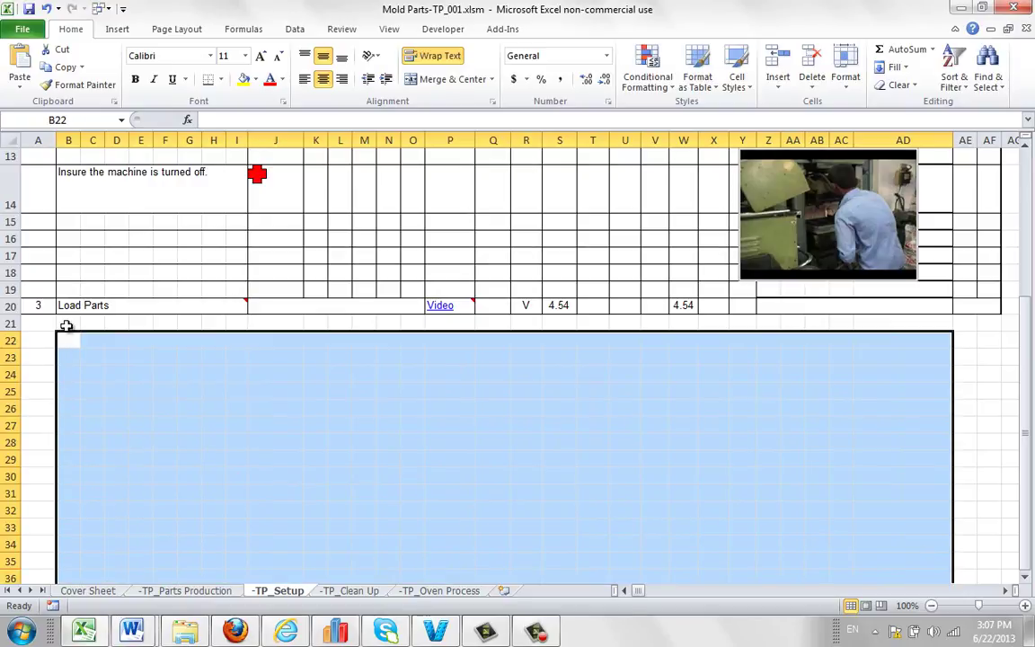
left_click(41, 306)
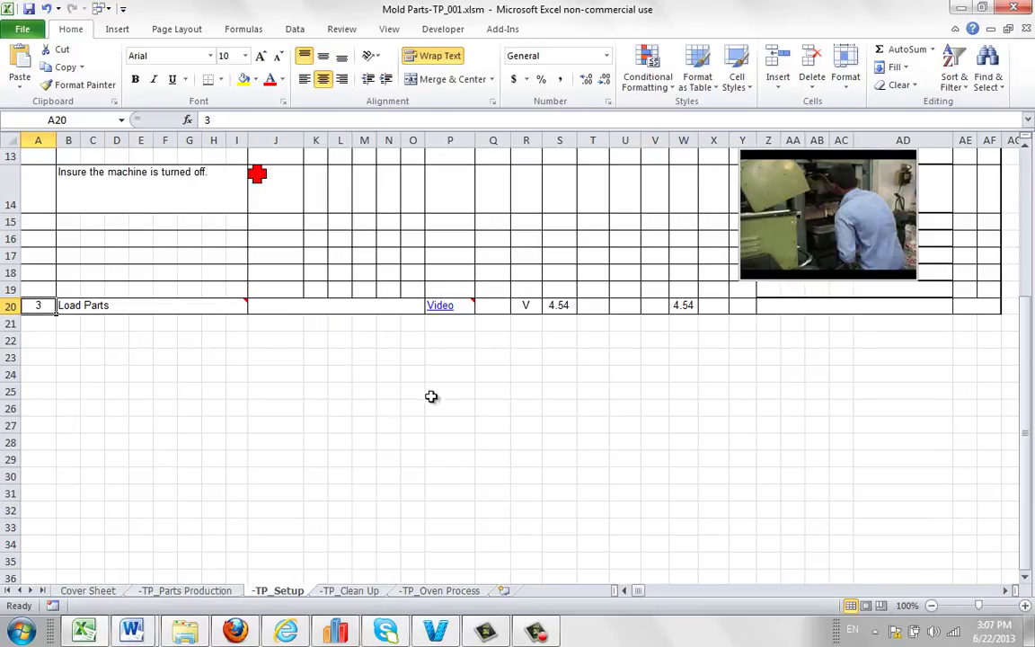
Check the 'Requires 12 inch wire brush' note and mold-cleaning warning, then save the workbook.
left_click_drag(1027, 375, 993, 243)
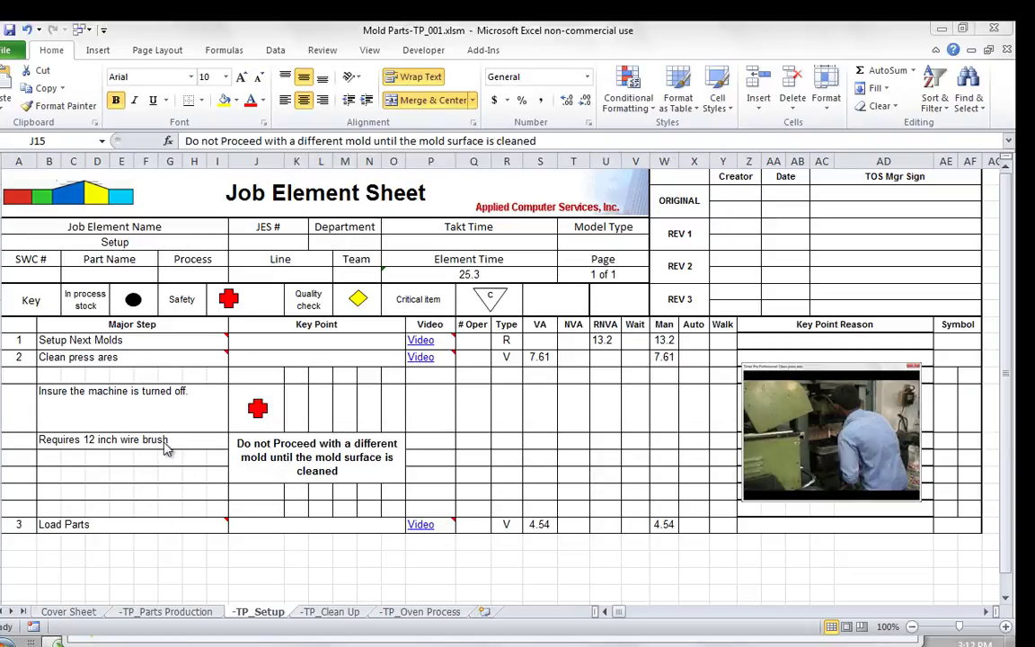
left_click(135, 446)
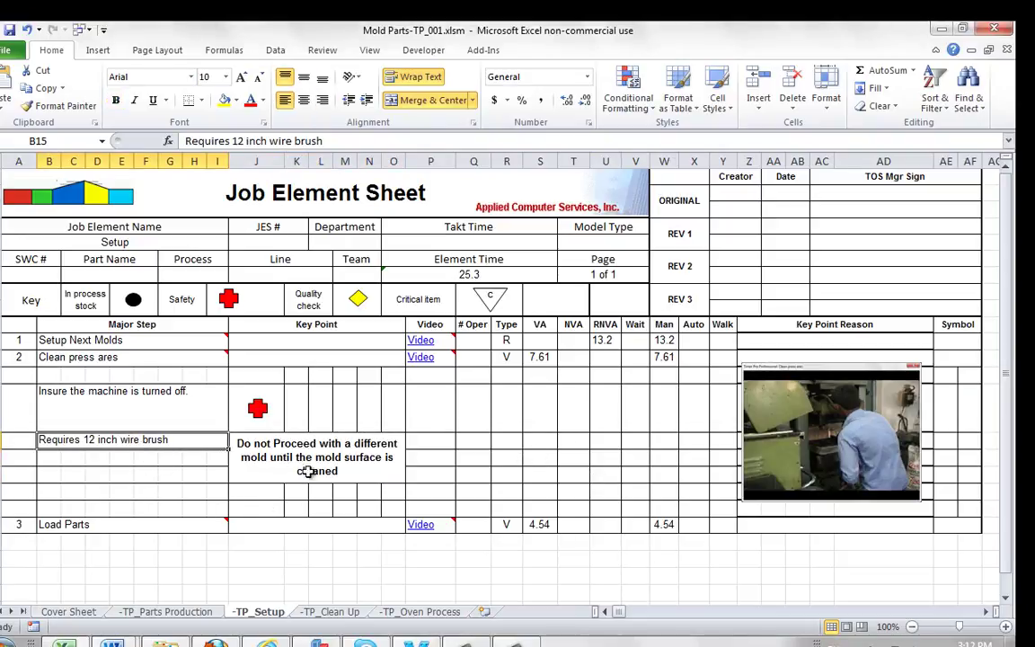
left_click(301, 436)
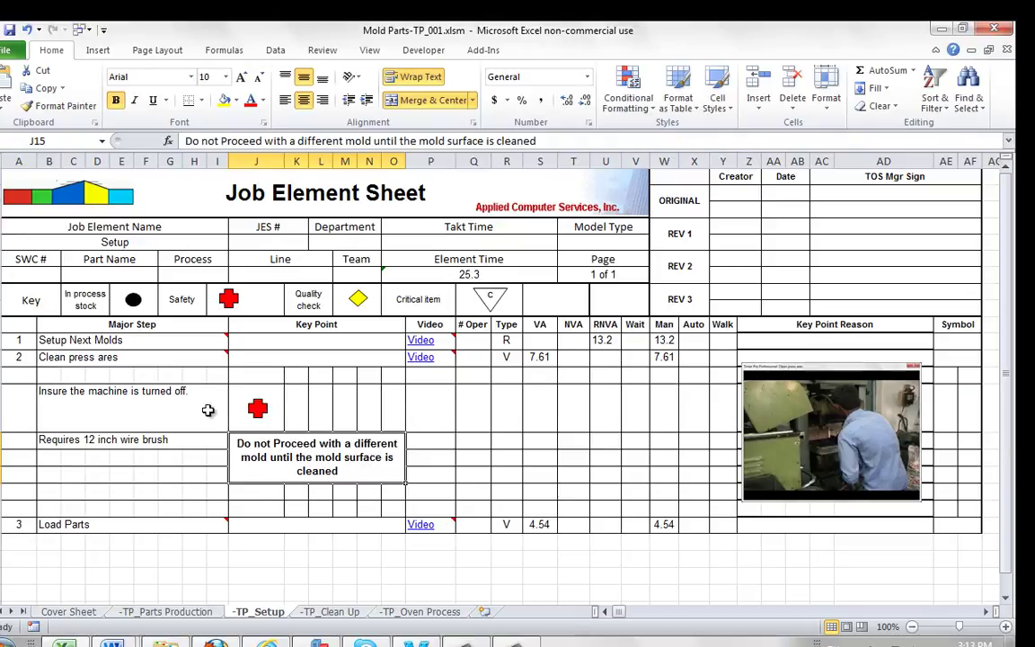
left_click_drag(132, 374, 945, 488)
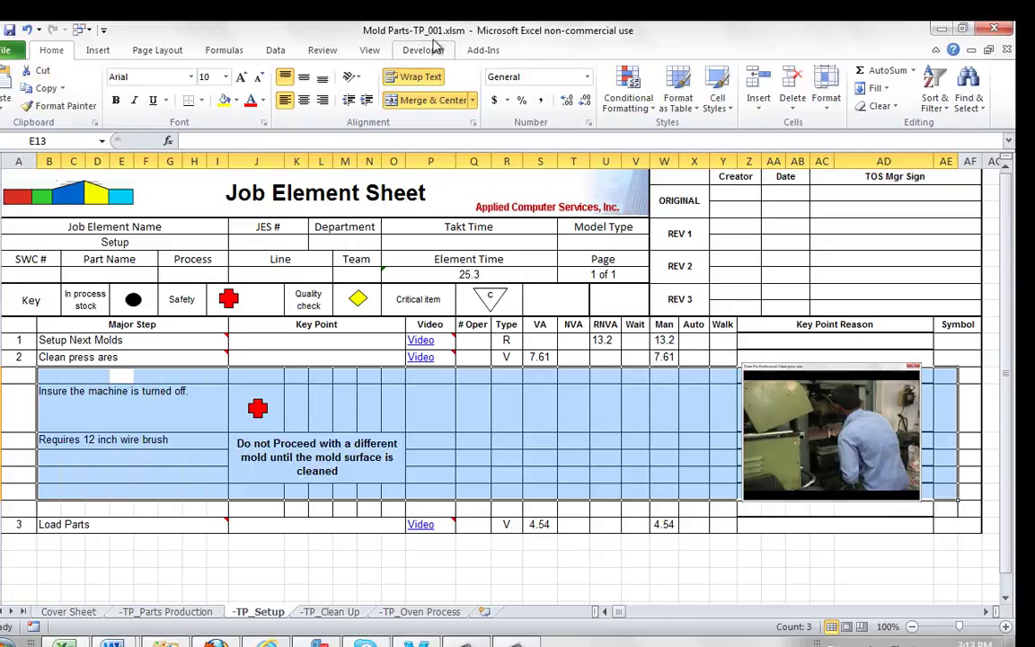
left_click(11, 31)
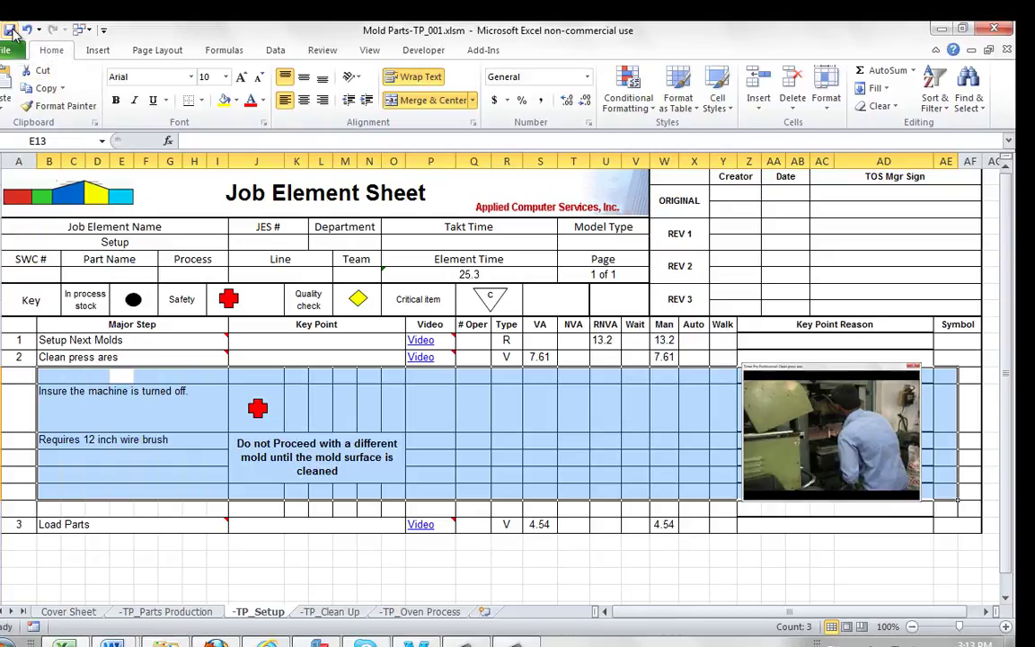